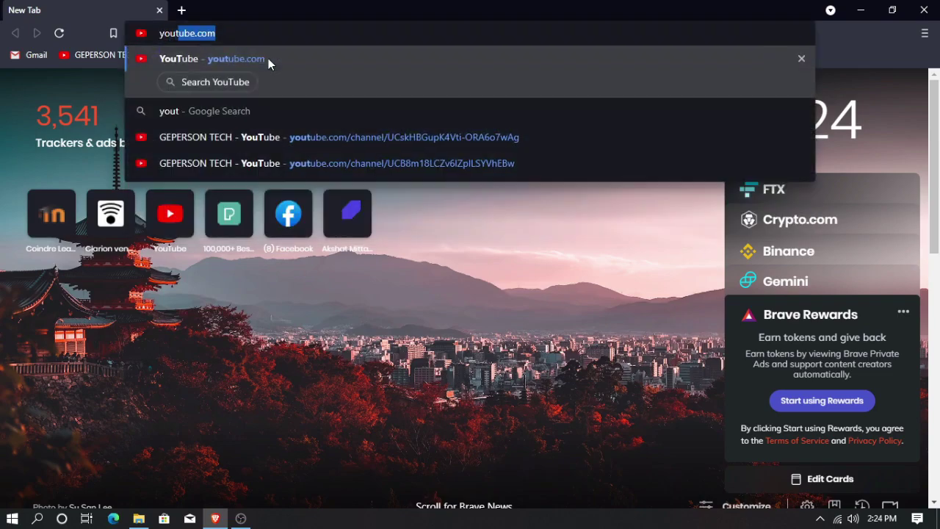
Open youtube.com and go to the signed-in account's own channel page.
key(Return)
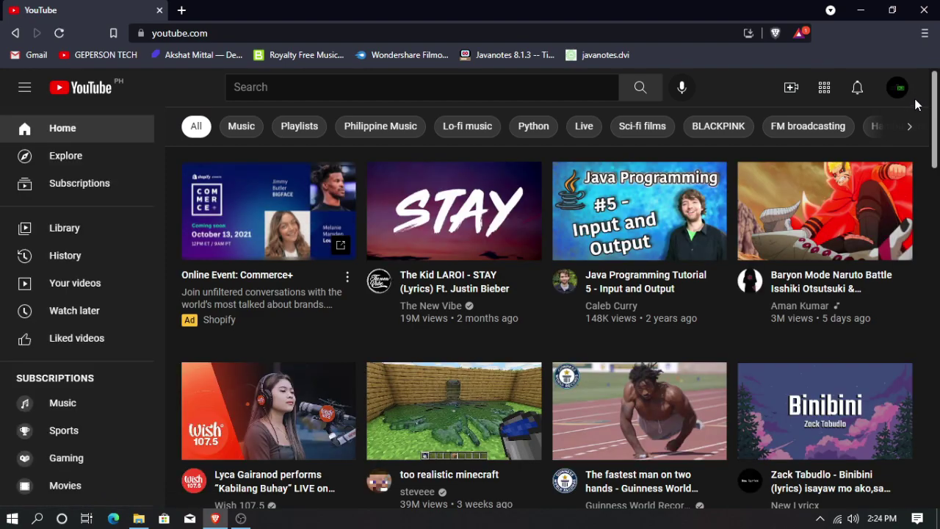
click(896, 90)
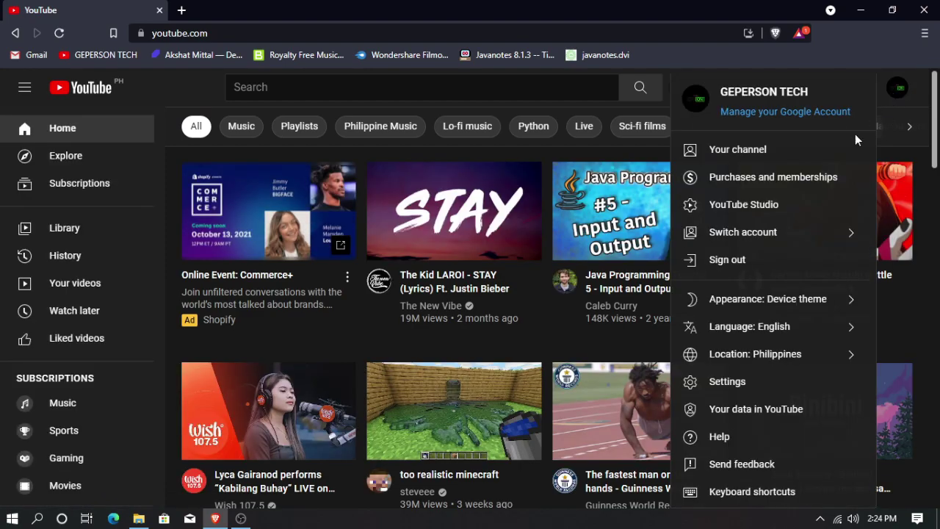
click(783, 158)
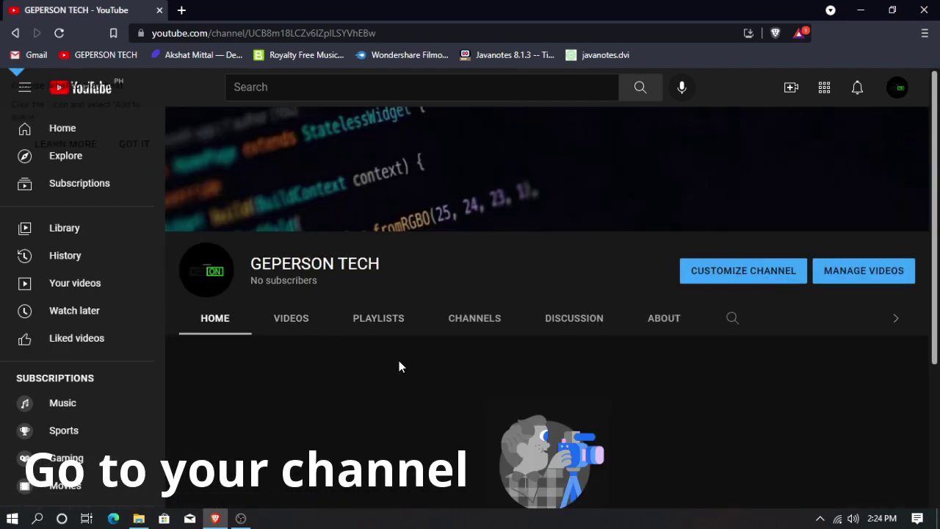
Start a video upload from the channel page and choose the file pexels-alleksana-7430223 from the Videos folder.
scroll(451, 366, down, 2)
click(541, 487)
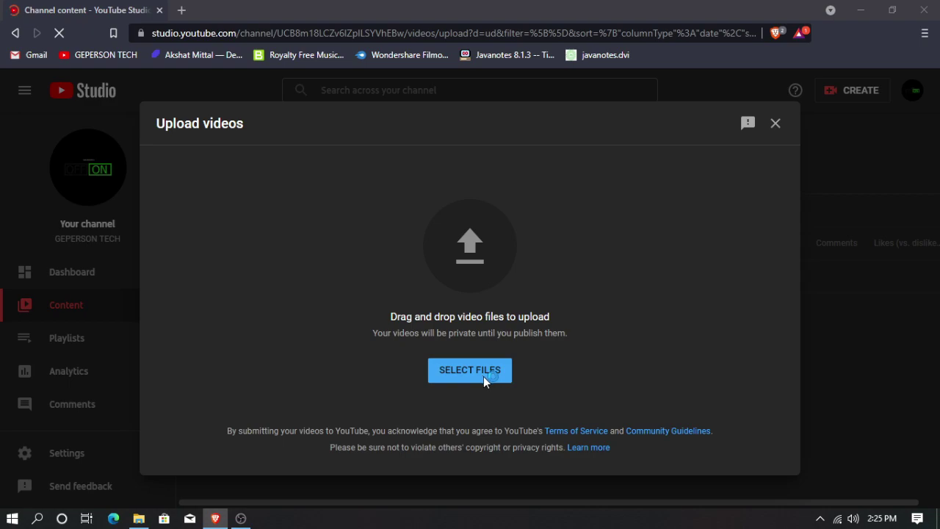
click(483, 376)
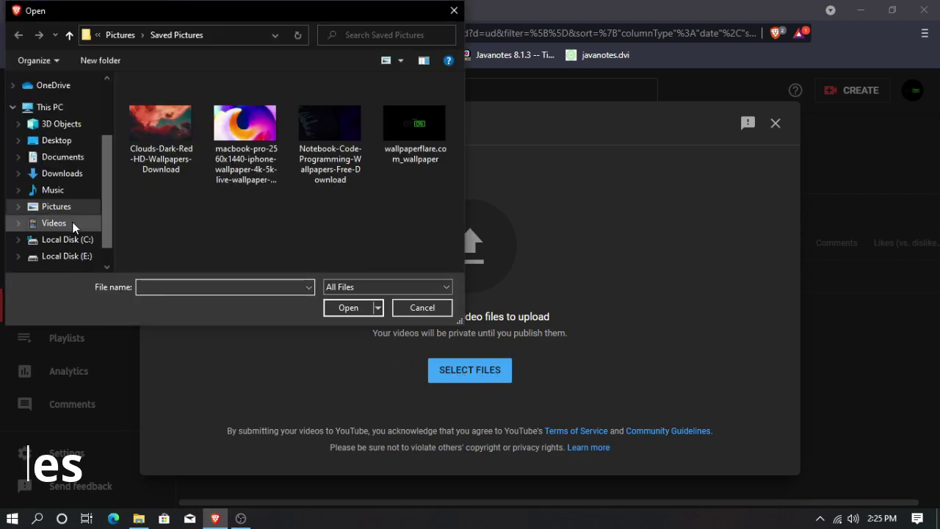
click(74, 223)
click(240, 131)
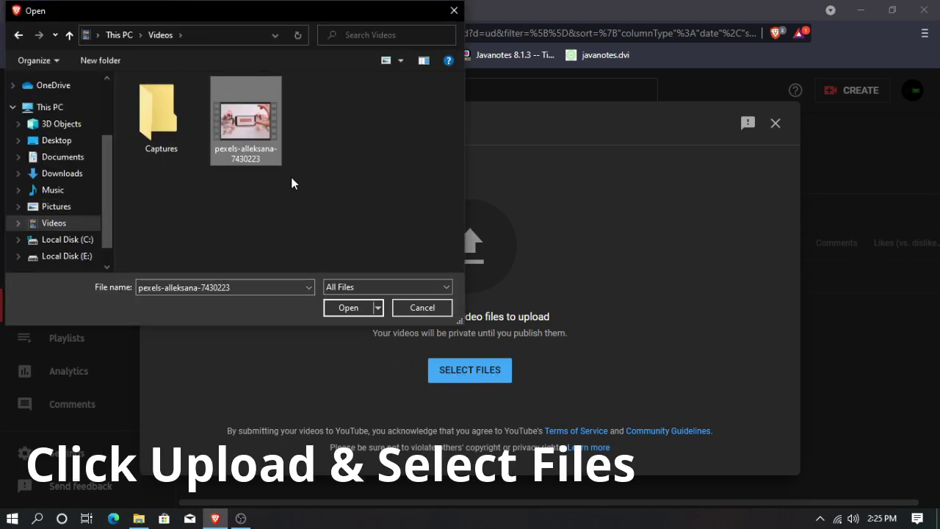
click(347, 308)
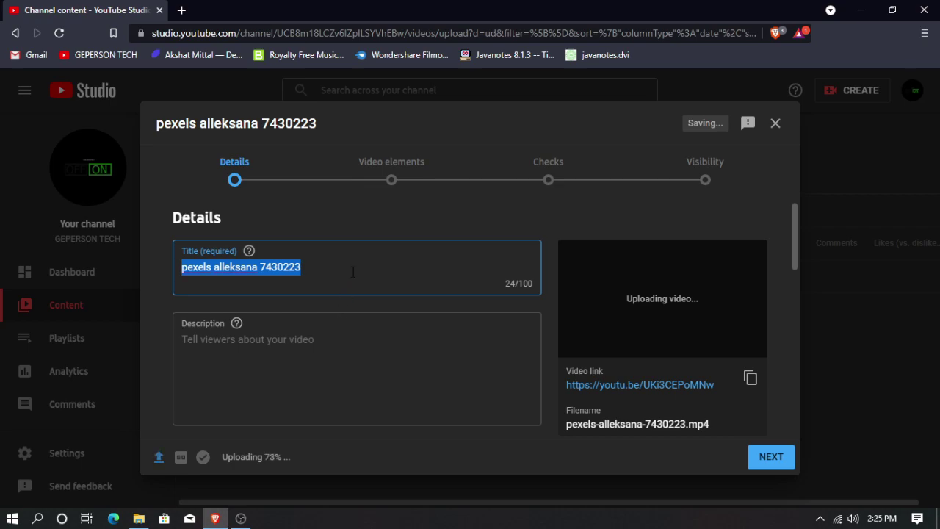
Title the video "Sample Videos" and enter "Sample Description" as its description.
text(Sample Videos)
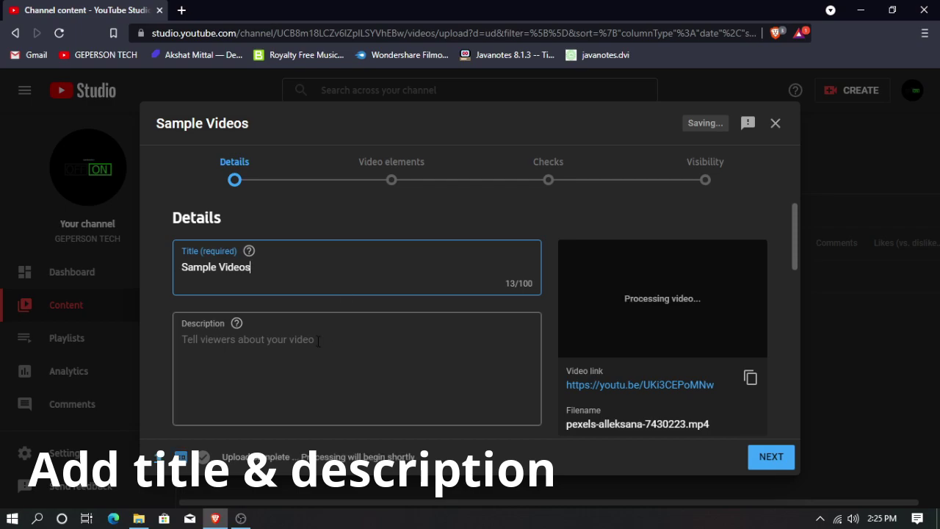
click(318, 340)
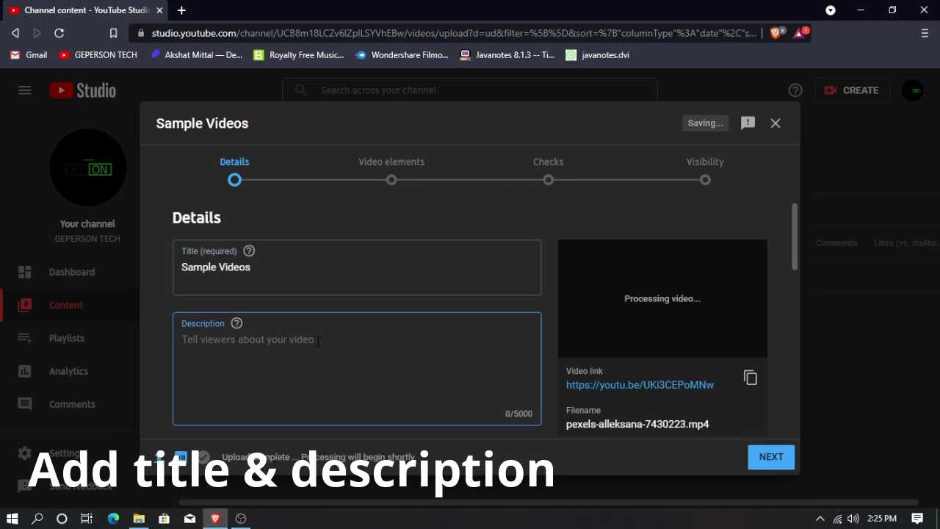
text(Sample )
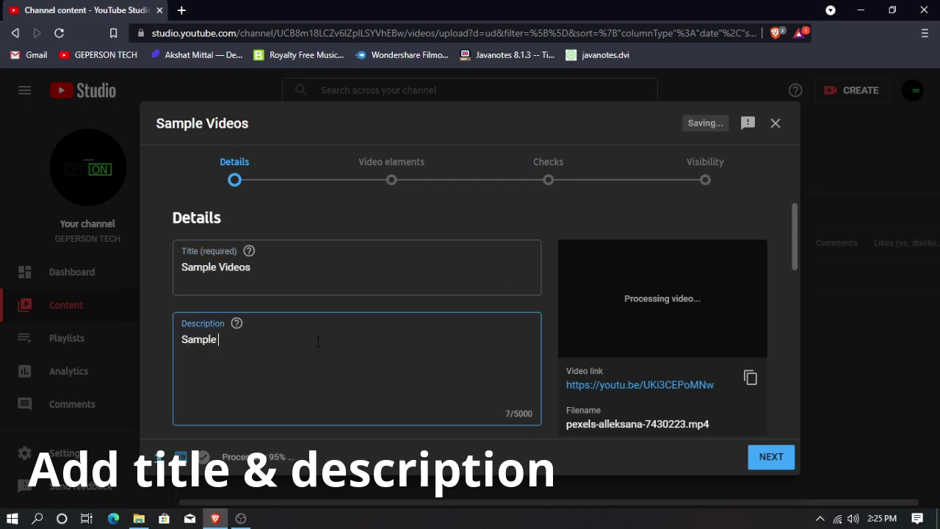
text(Di)
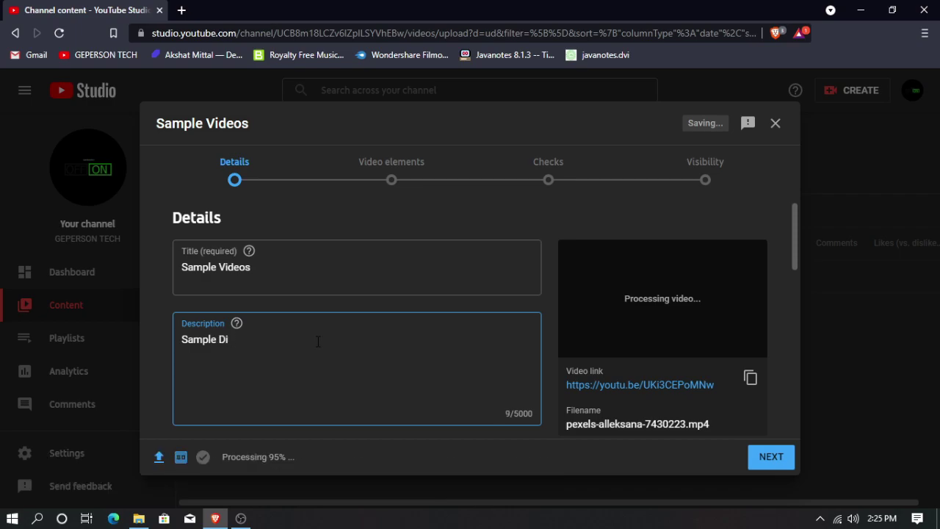
key(BackSpace)
text(escription)
Copy the video's link and add it on a new description line after the words "Video link".
click(750, 377)
click(352, 376)
key(Return)
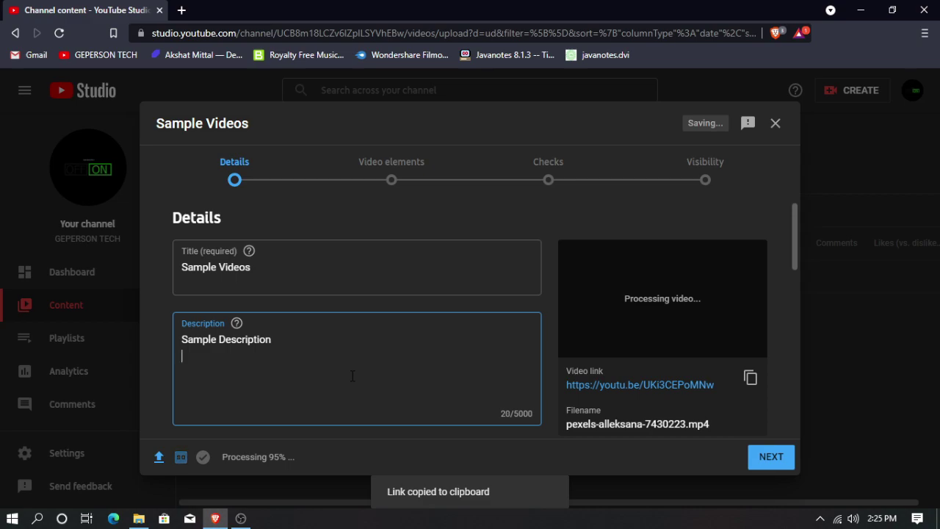
text(video)
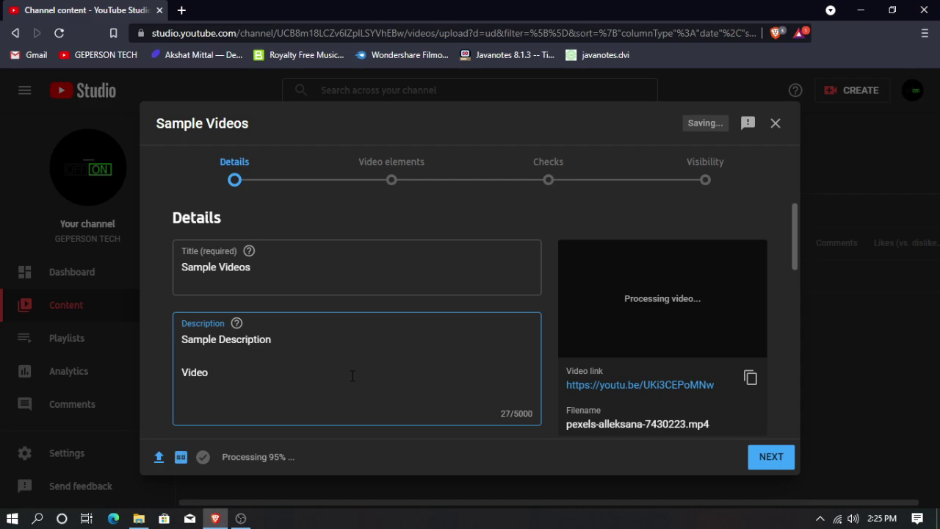
key(BackSpace)
text(link)
key(BackSpace)
text(link)
key(ctrl+v)
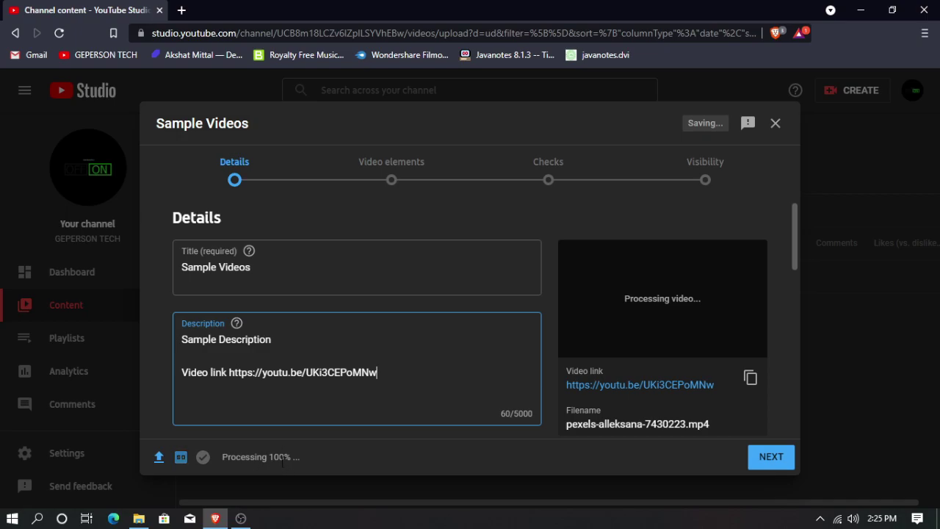
Set the audience to "No, it's not made for kids" and continue to the video elements.
click(770, 460)
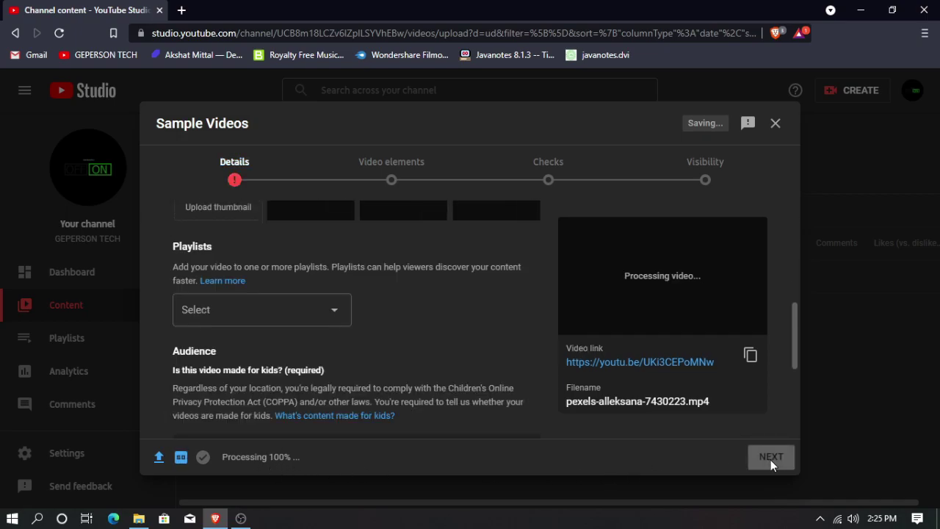
click(180, 395)
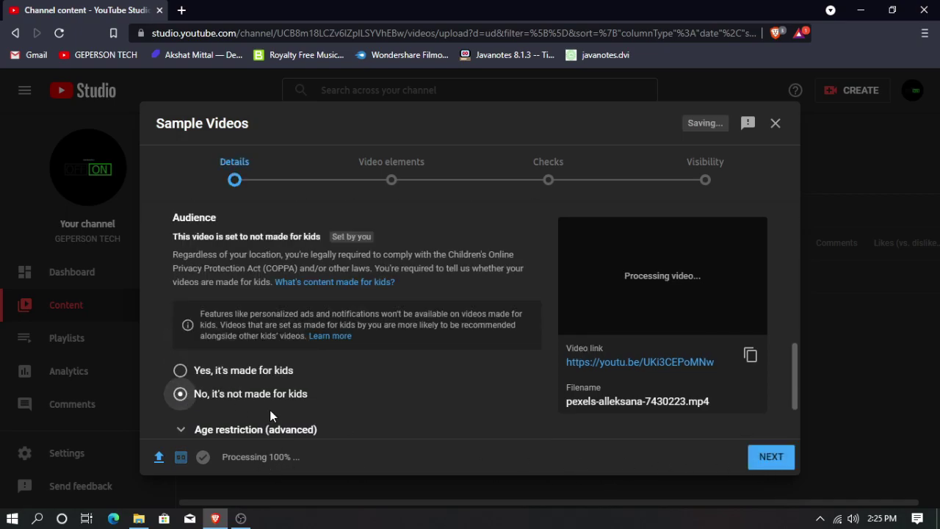
scroll(411, 396, down, 2)
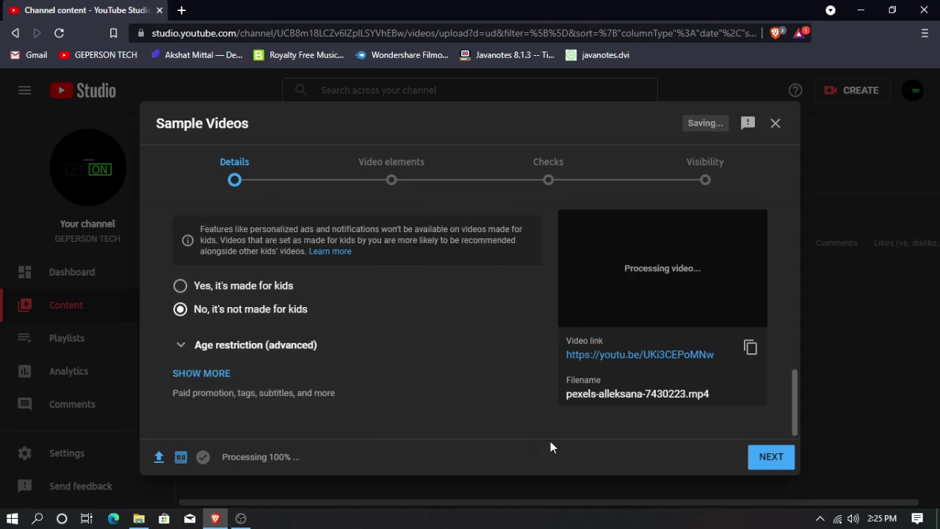
click(771, 459)
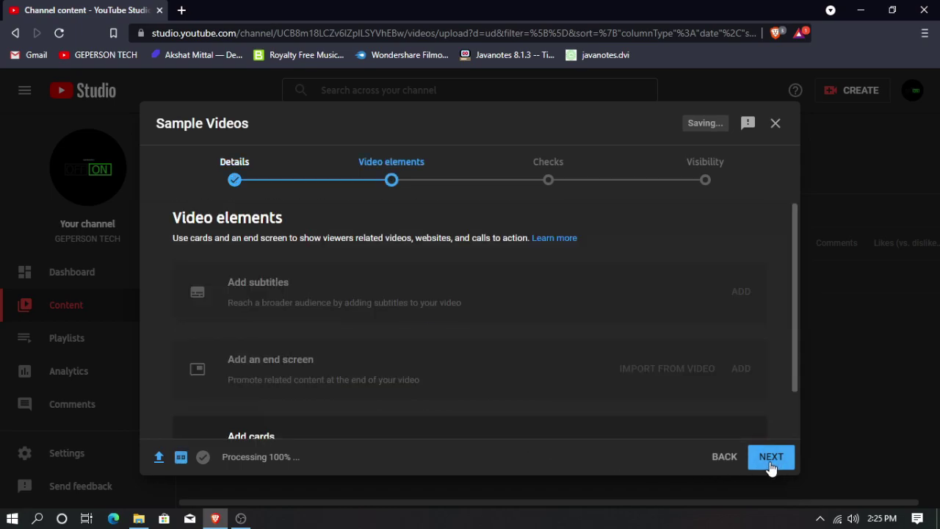
Return to the video details and choose the first suggested frame, with the hand over the phone, as the thumbnail.
scroll(345, 397, down, 2)
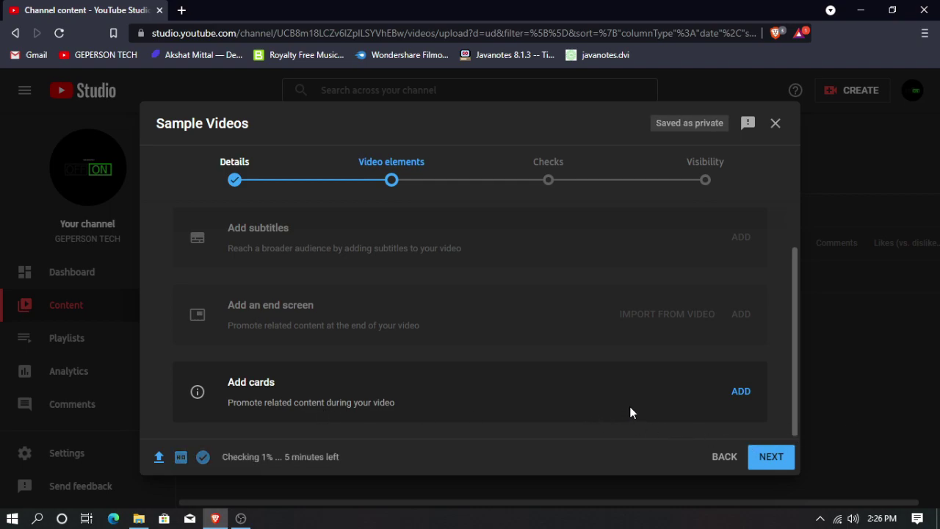
click(724, 457)
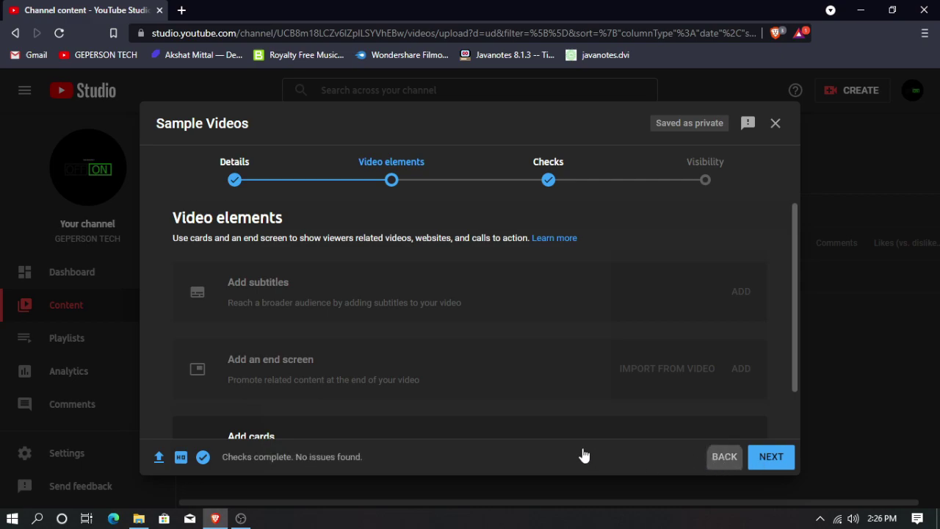
scroll(336, 363, down, 3)
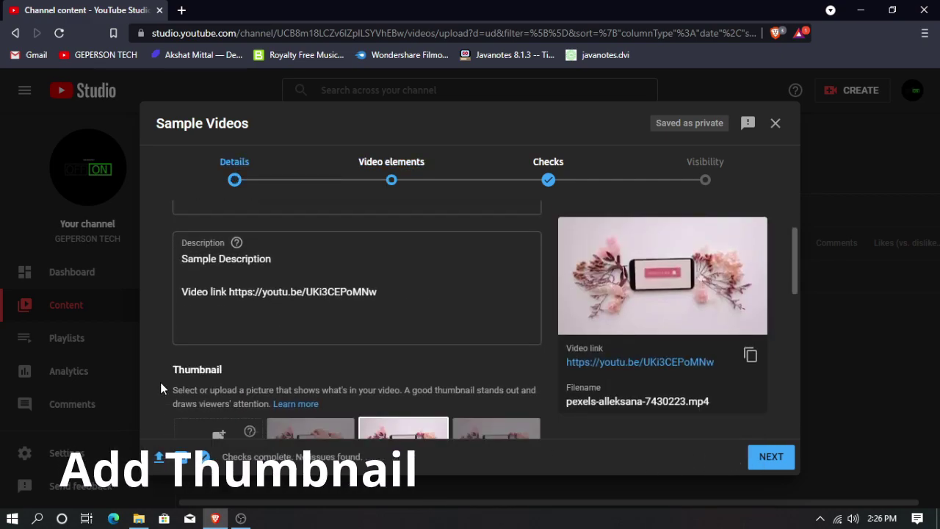
click(304, 324)
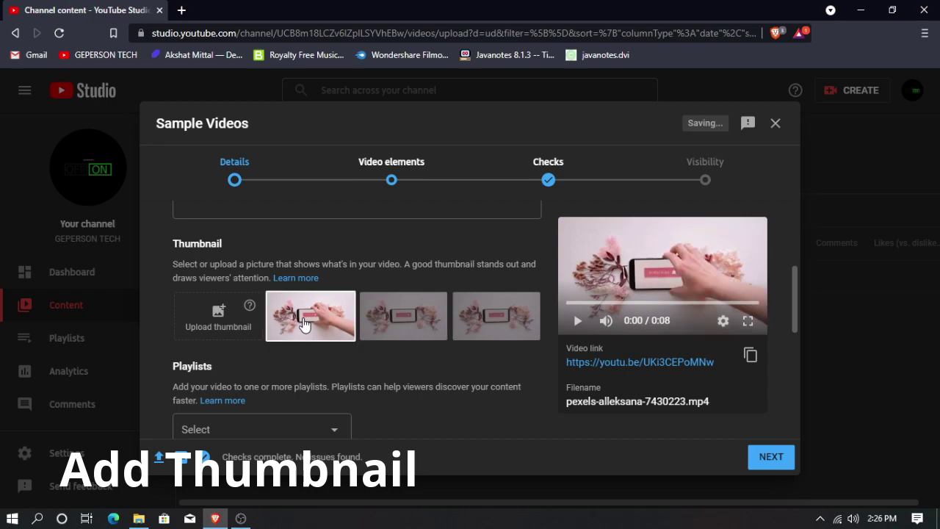
Create a public playlist titled "Sample Playlist" and add the video to it.
scroll(416, 373, down, 1)
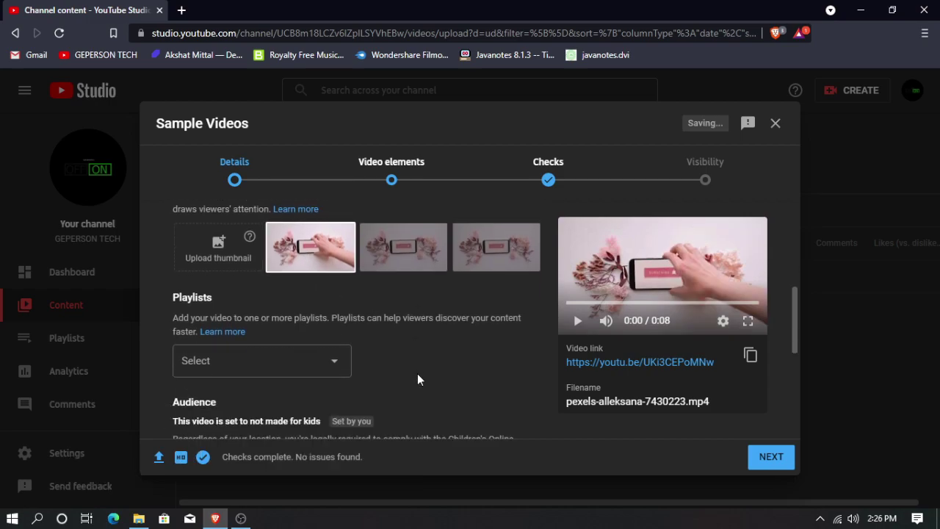
click(329, 360)
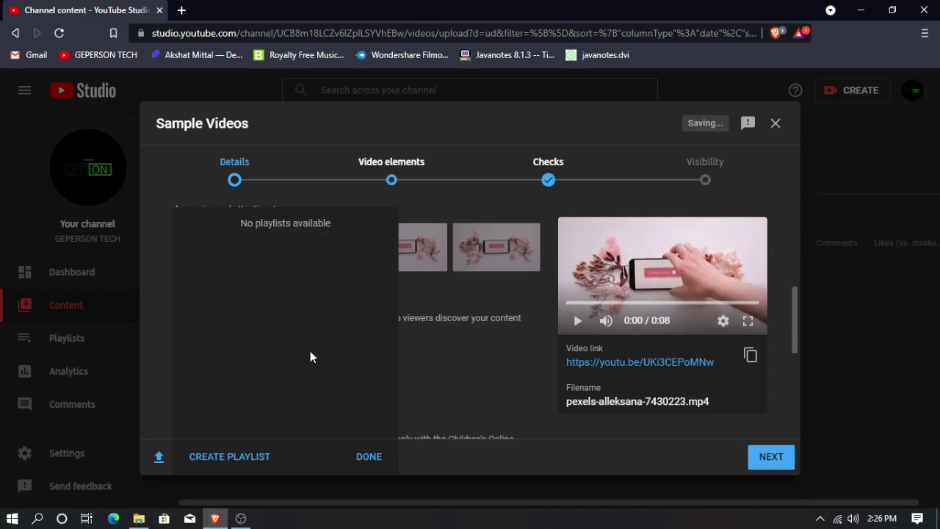
click(248, 458)
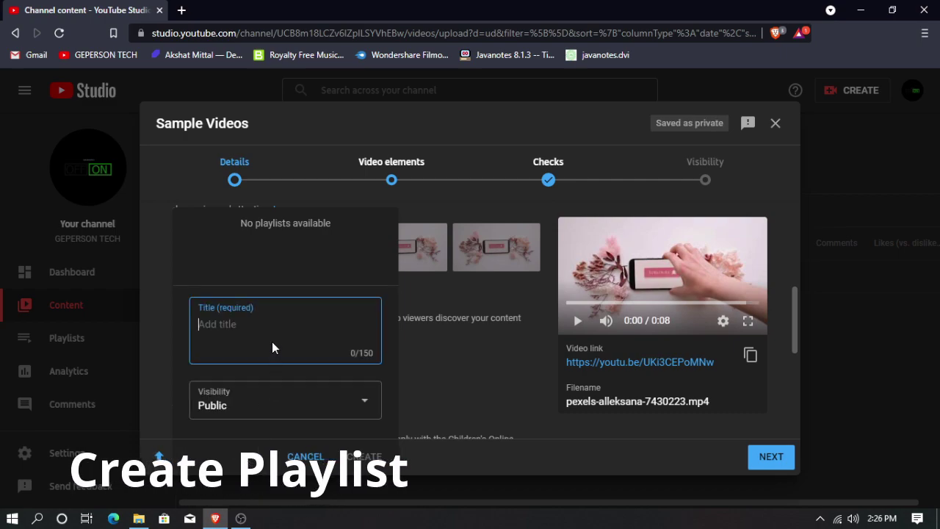
text(Sou)
key(BackSpace)
key(BackSpace)
text(ample)
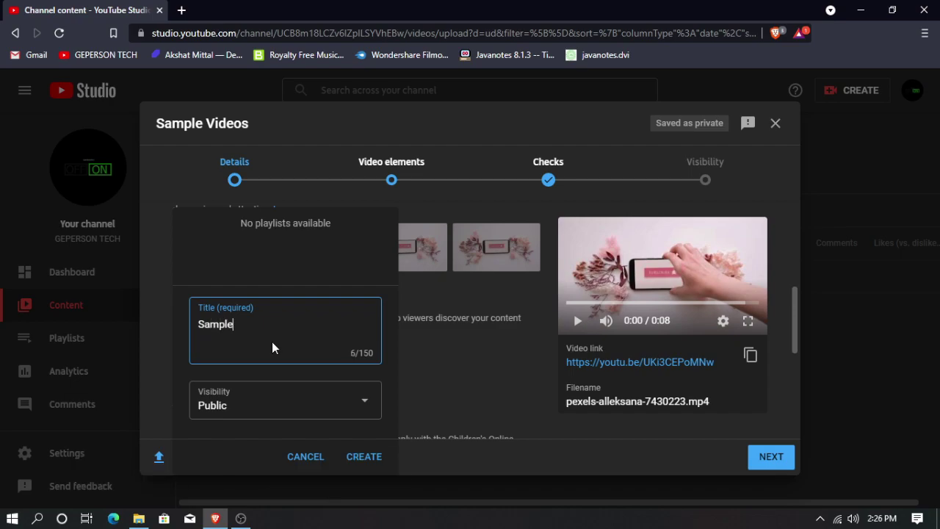
text( Playlist)
click(365, 457)
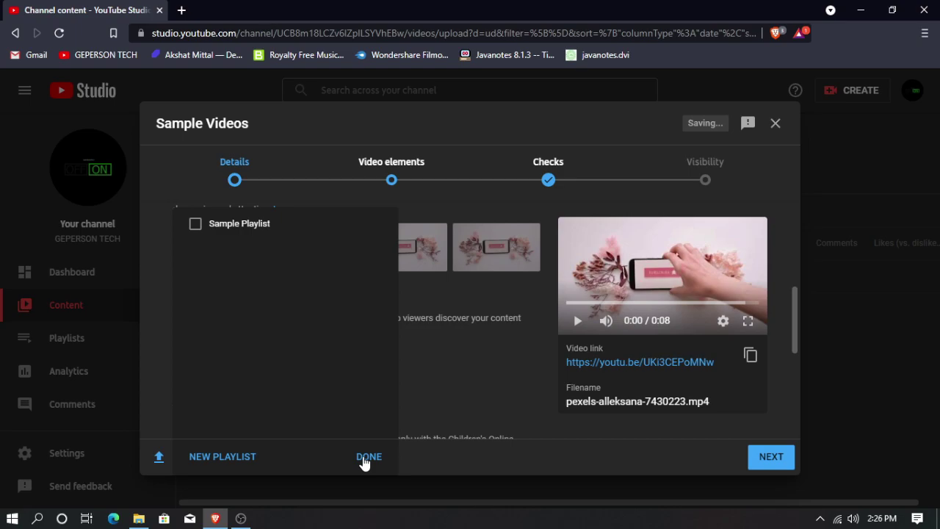
click(195, 223)
click(367, 457)
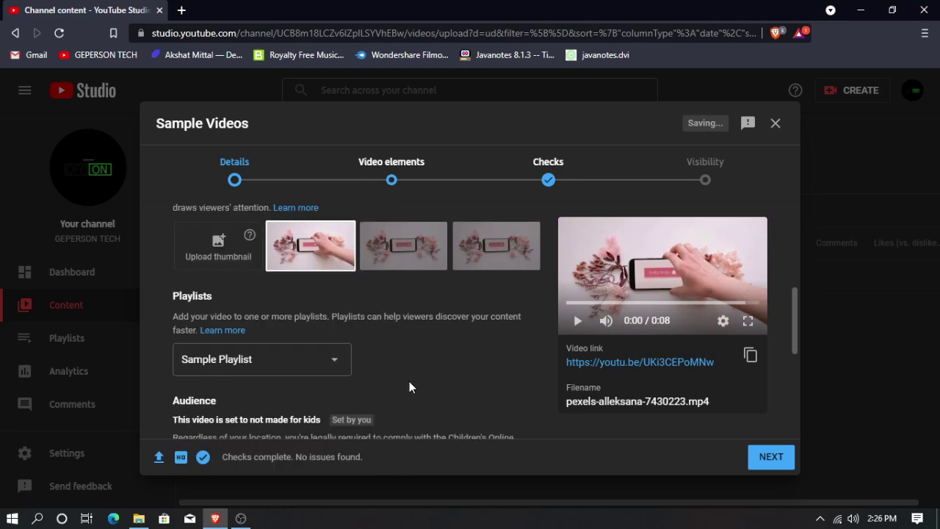
Expand the additional video settings and add the tags "sample video" and "videos".
scroll(409, 386, down, 4)
click(217, 374)
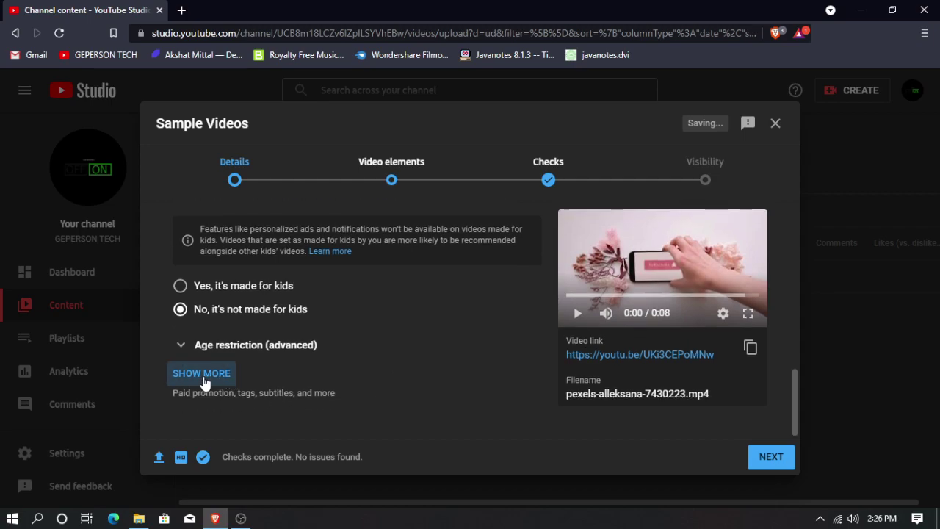
scroll(367, 362, down, 1)
scroll(367, 370, down, 5)
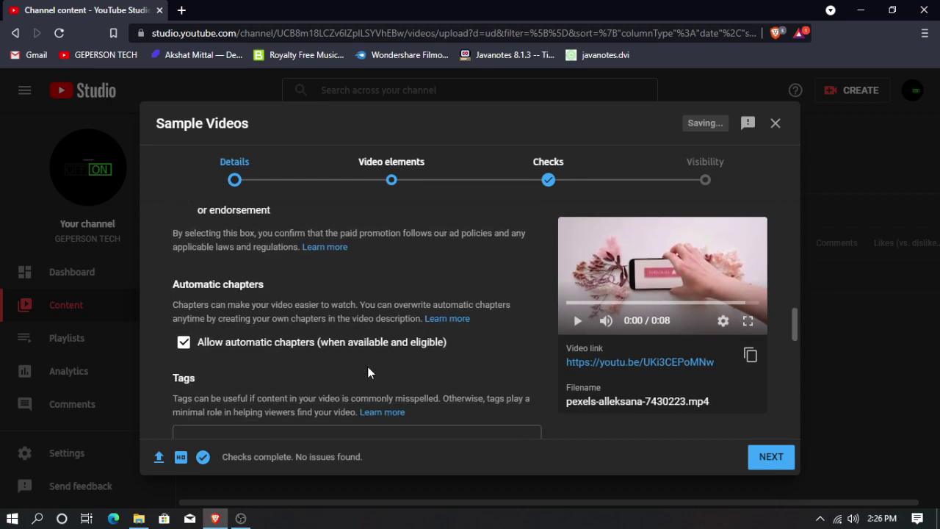
text(sample)
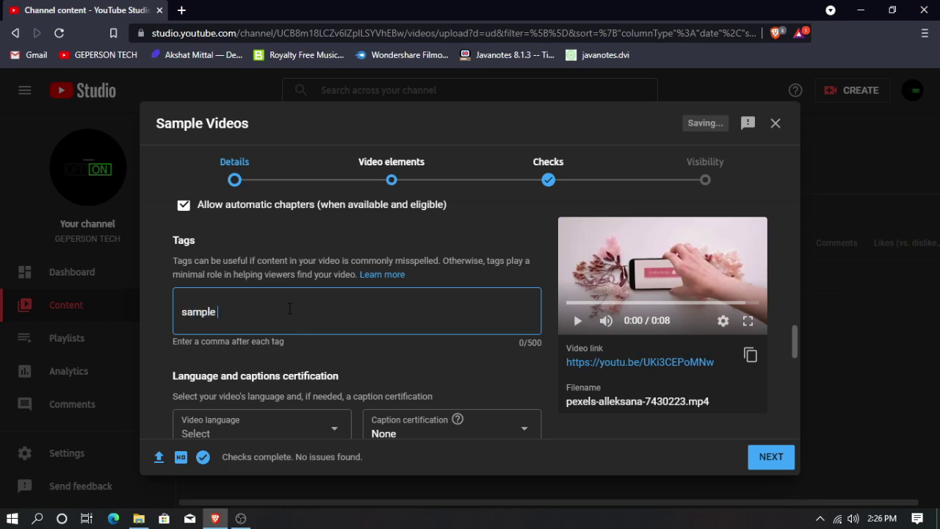
text( video)
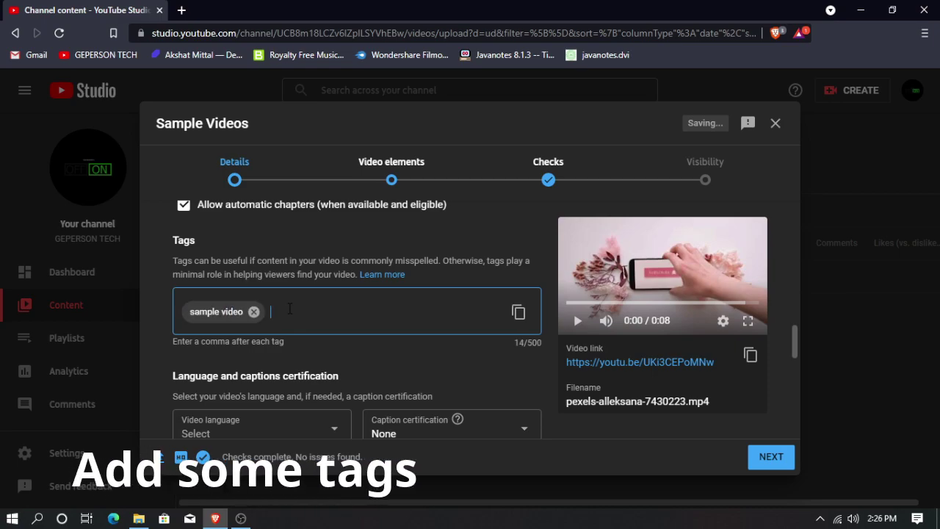
text(,geperso)
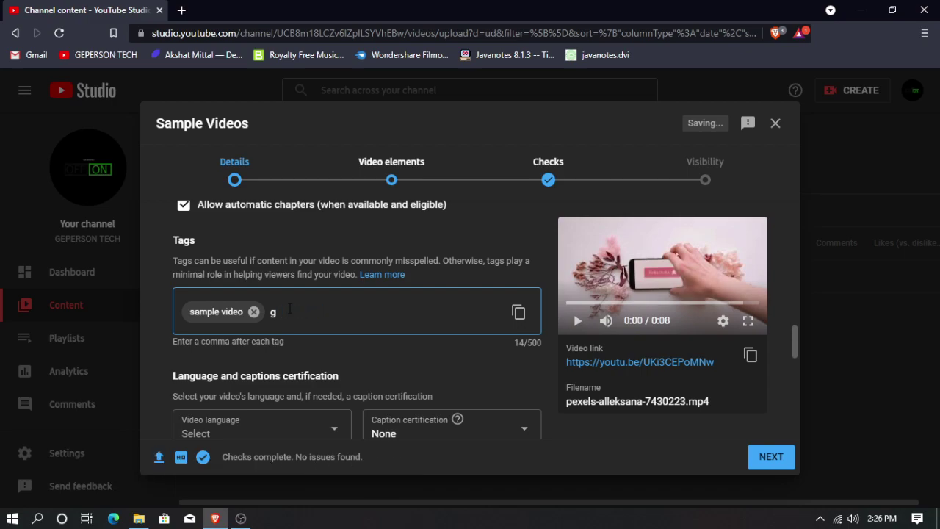
text(,)
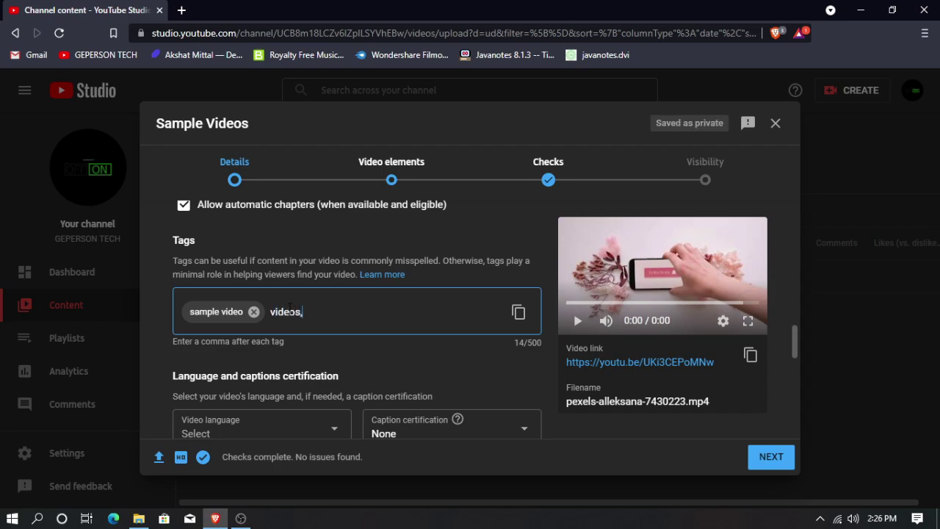
Add the tags "subscribe video" and "subscribe video animation" to the video.
text(subscribe)
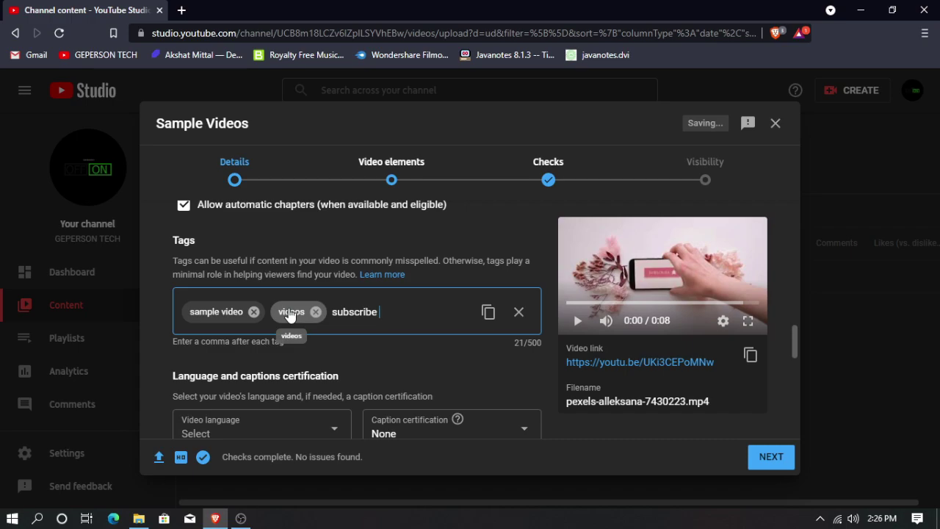
text( video,)
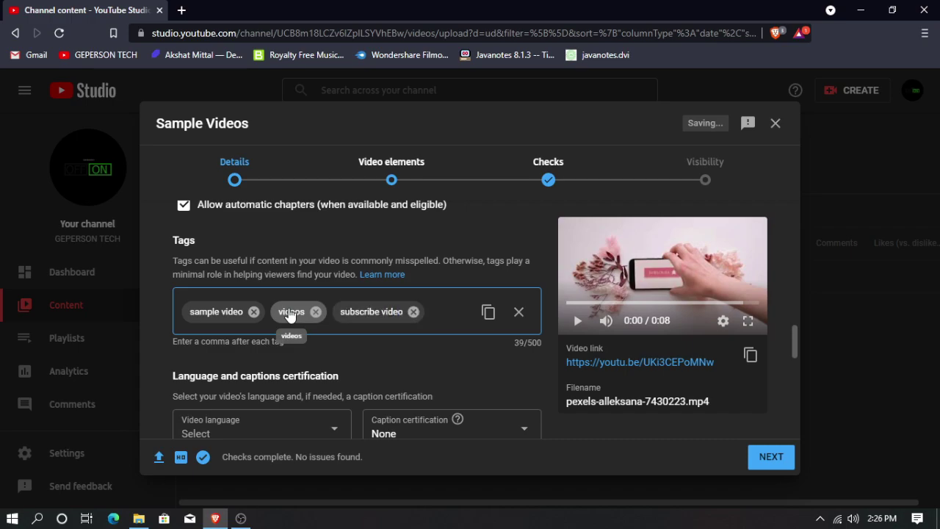
text(subscribe video)
text( animati)
text(on)
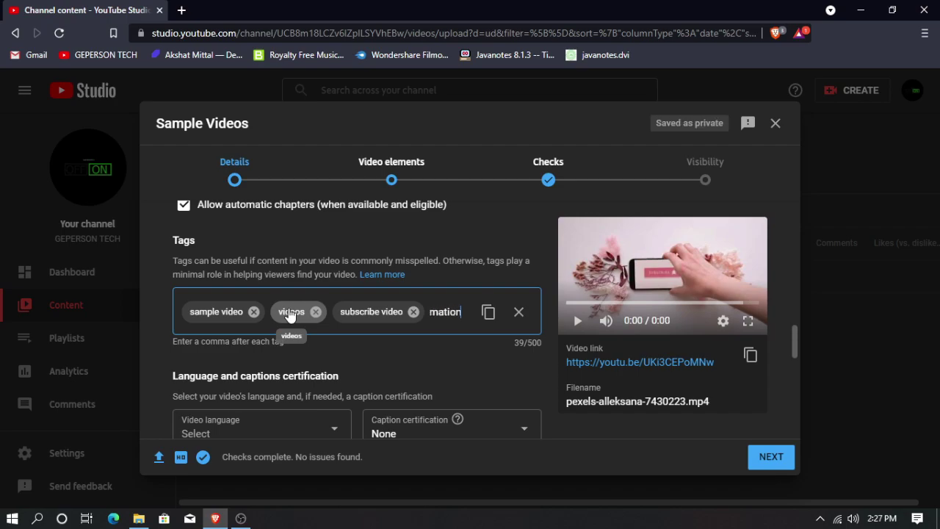
key(Return)
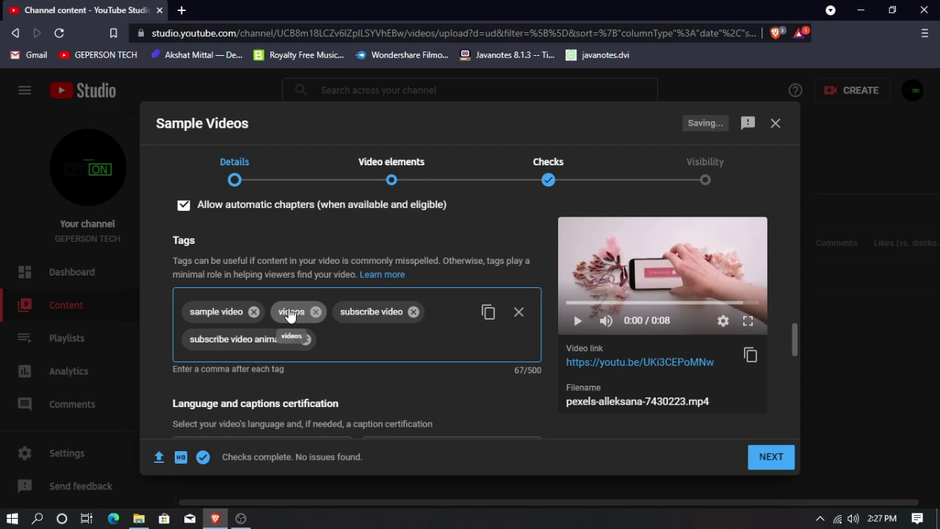
Review the language, recording, category and comment settings without changing them, and continue to the video elements.
scroll(393, 361, down, 2)
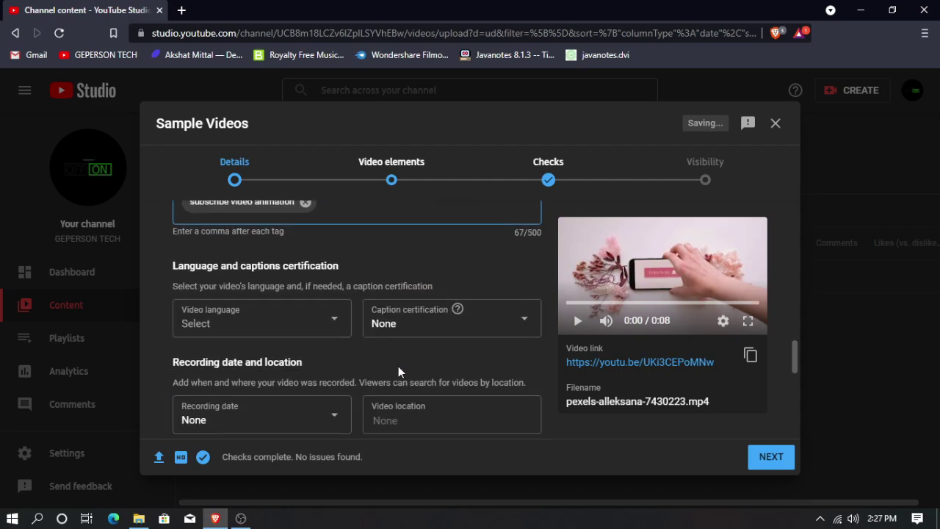
scroll(396, 371, down, 3)
scroll(415, 385, down, 4)
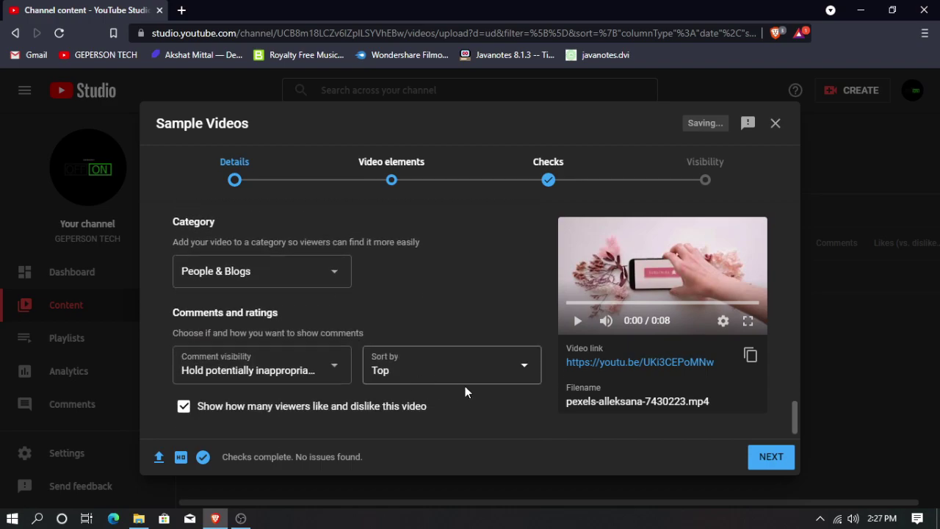
scroll(485, 396, down, 1)
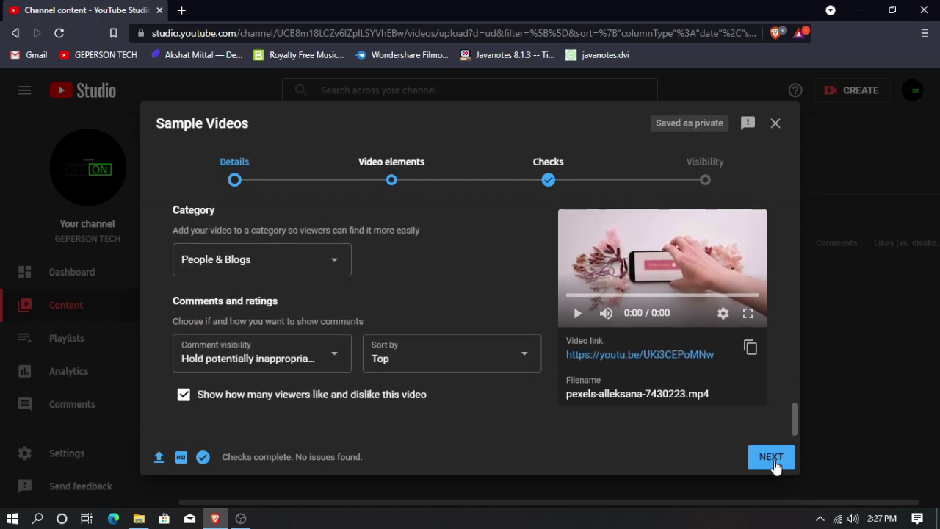
click(773, 460)
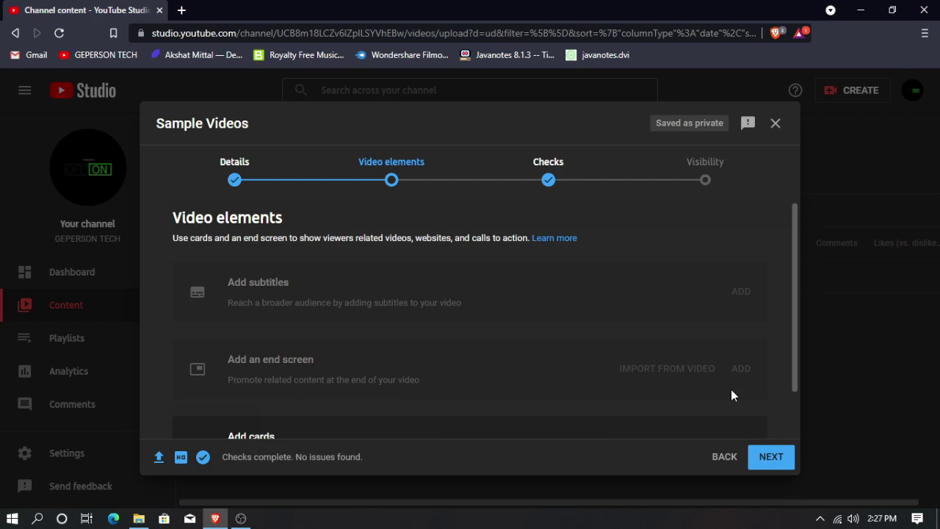
Add a video card at 02:15 linking to "01 HTML | CREATE INDEX HTML FILE", found by searching all of YouTube for "geperson tech".
scroll(731, 412, down, 1)
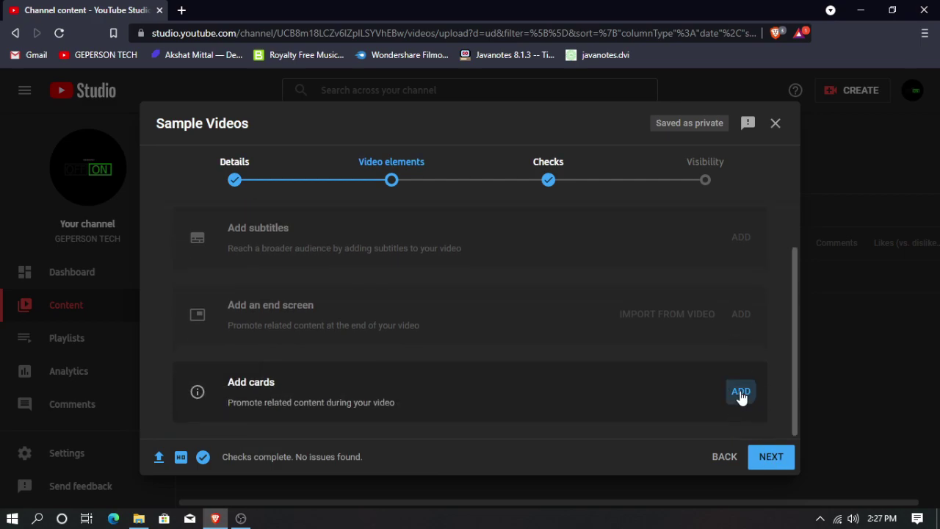
click(740, 393)
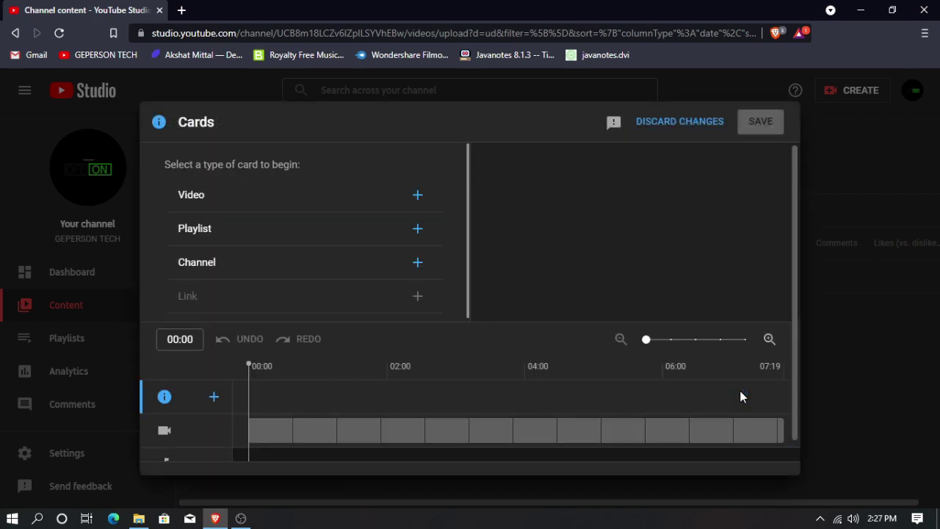
click(429, 393)
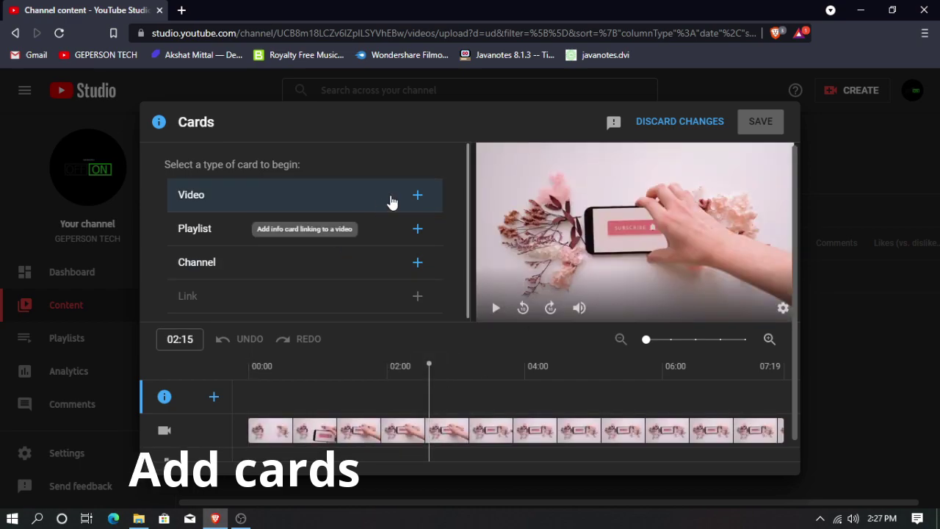
click(416, 194)
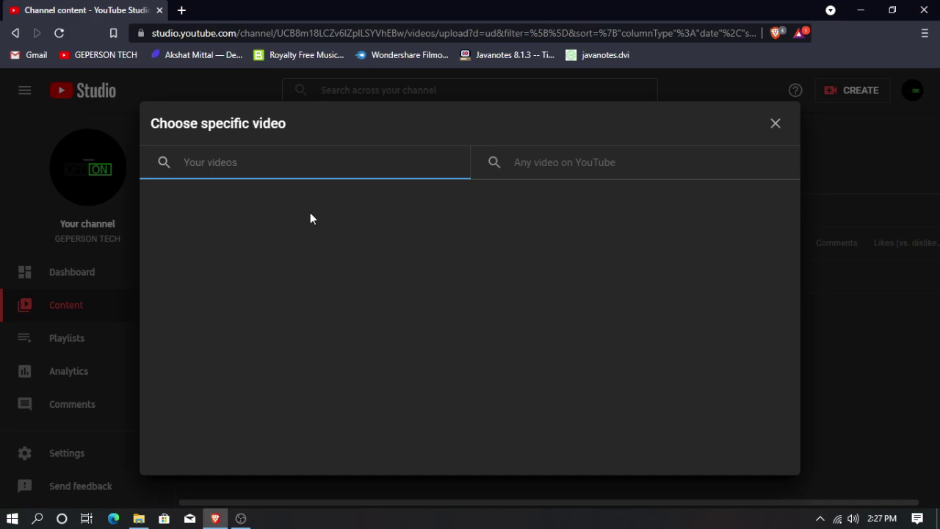
click(644, 179)
text(geperson)
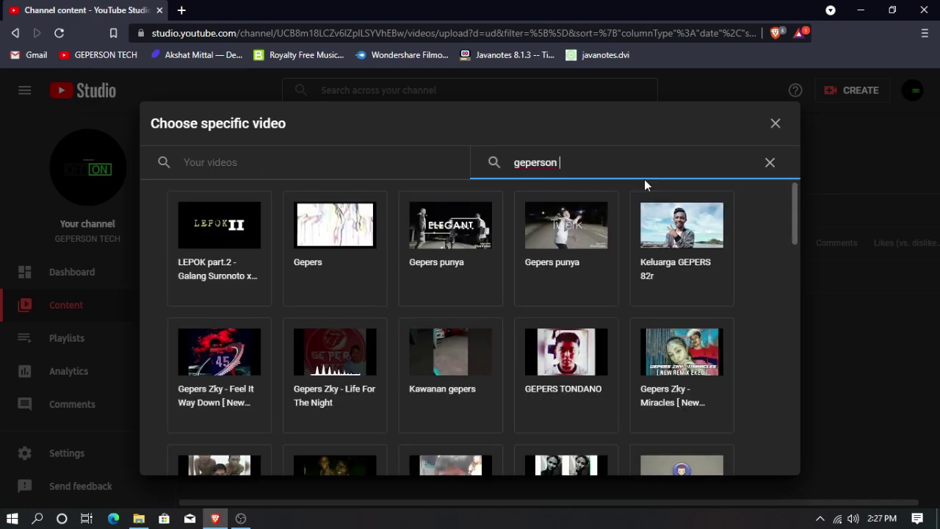
text( tec)
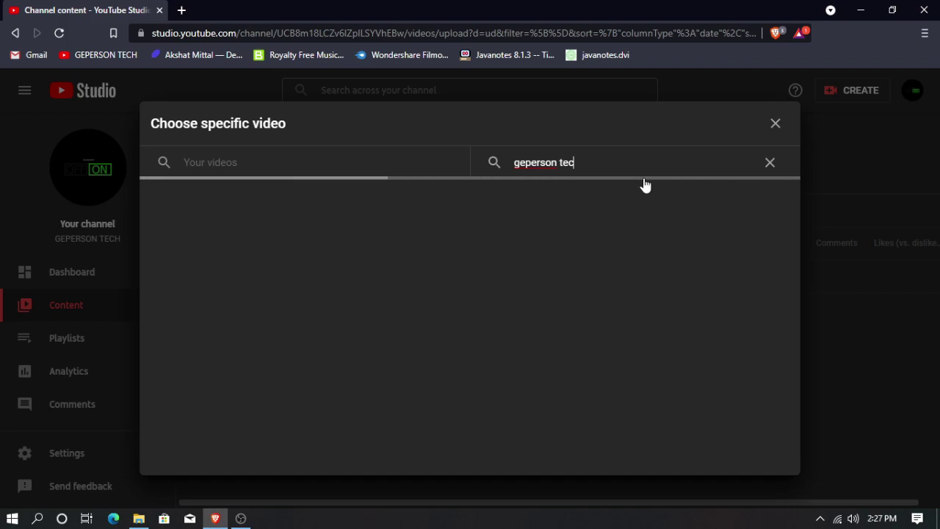
text(h)
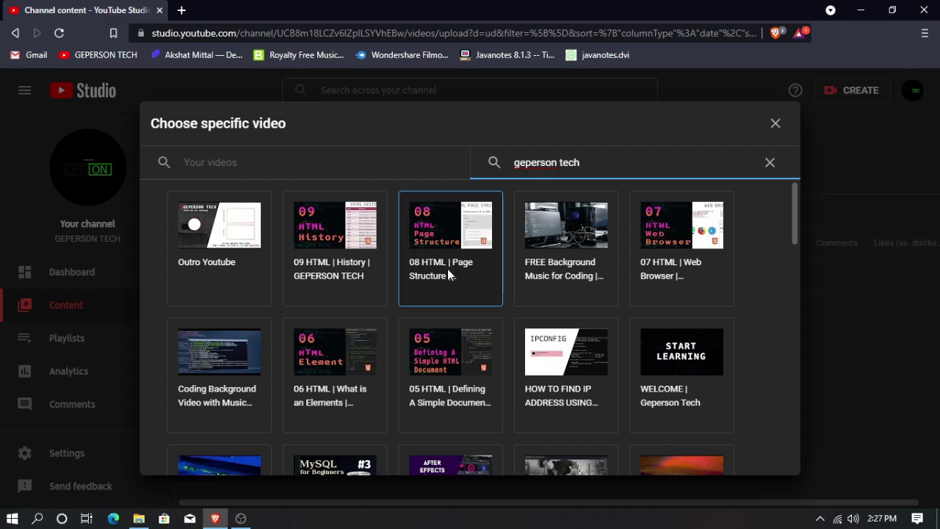
scroll(404, 275, down, 2)
scroll(393, 281, down, 3)
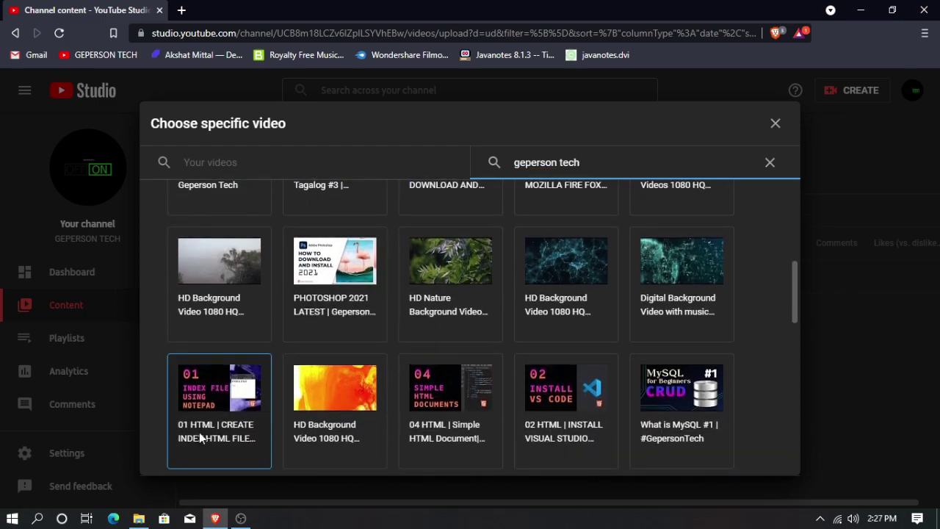
click(260, 425)
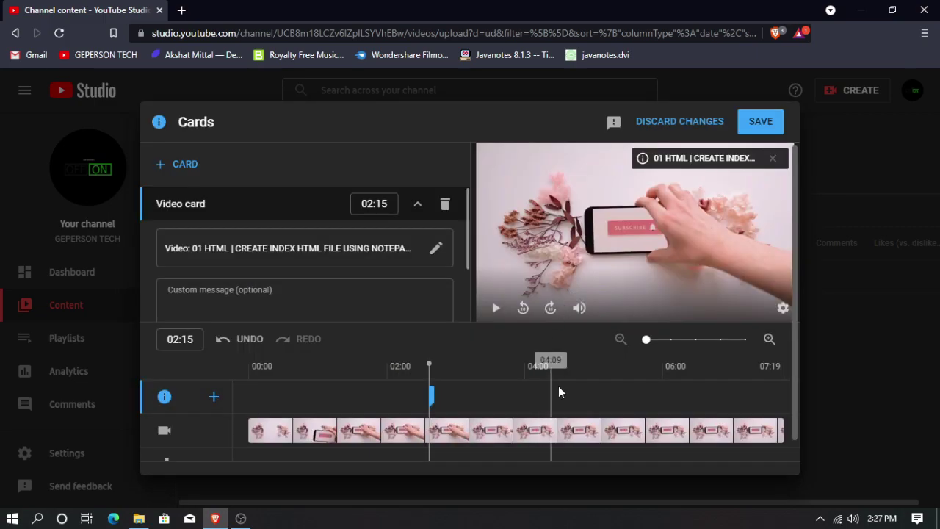
Give the video card the custom message "Learn HTML" and save the cards.
click(371, 296)
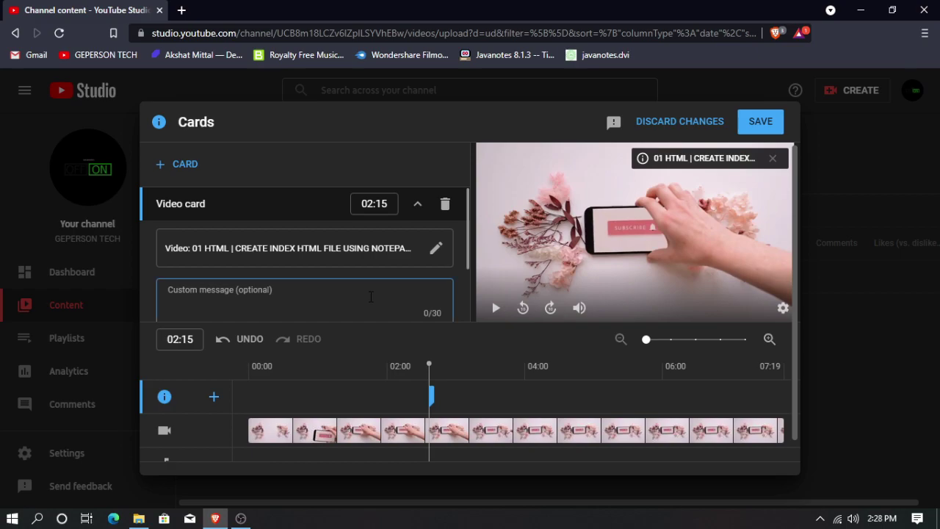
text(Learn HTML)
click(432, 249)
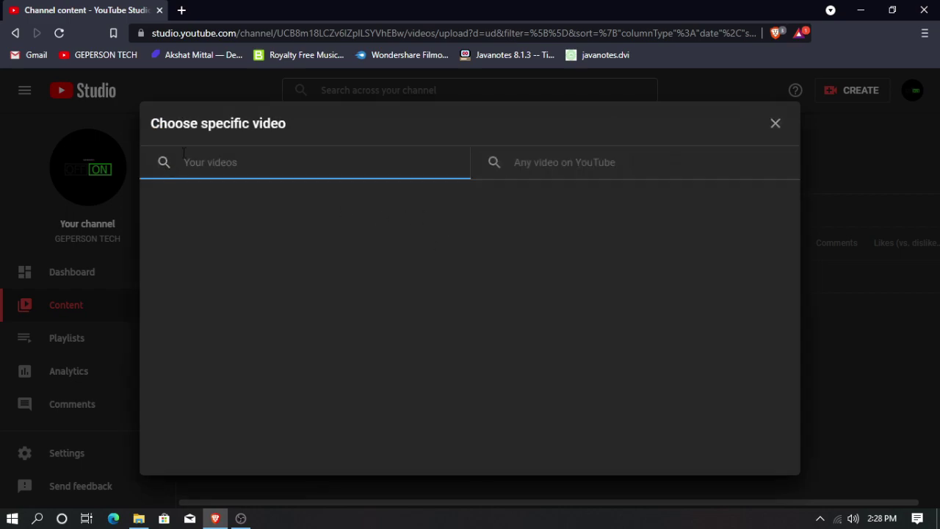
click(775, 125)
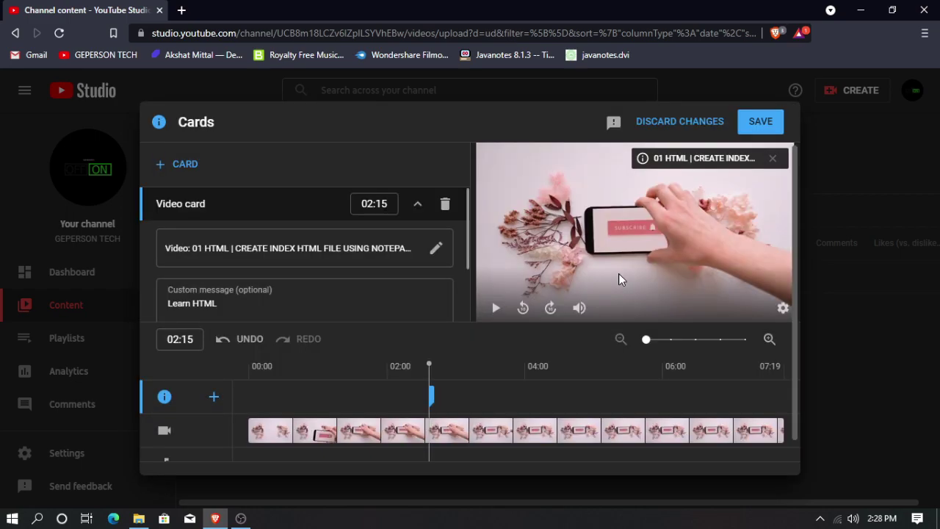
scroll(618, 273, down, 1)
click(759, 124)
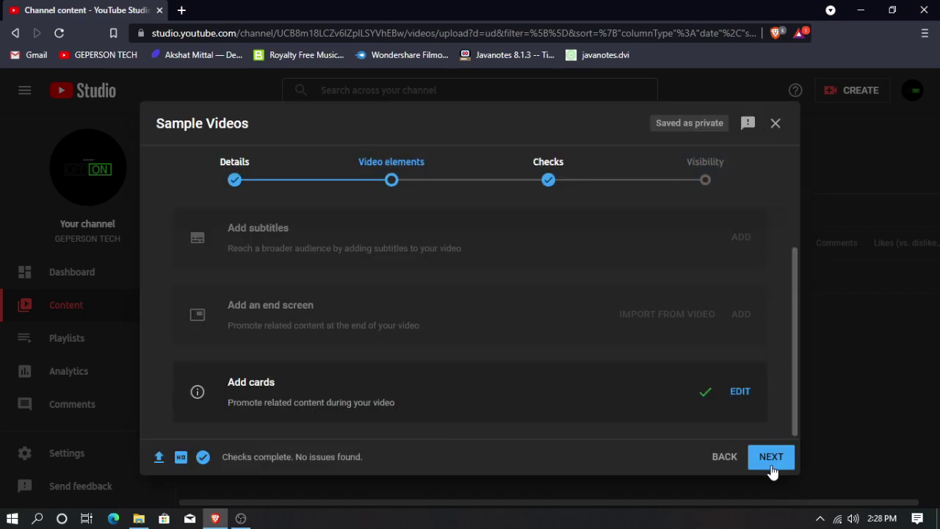
Go on to the checks, dismiss their introduction and continue to the visibility settings.
click(771, 462)
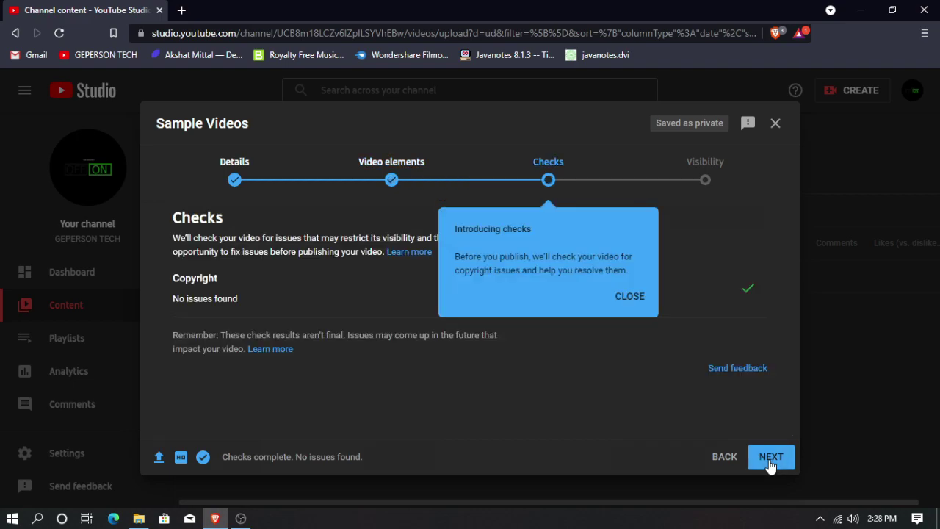
click(627, 298)
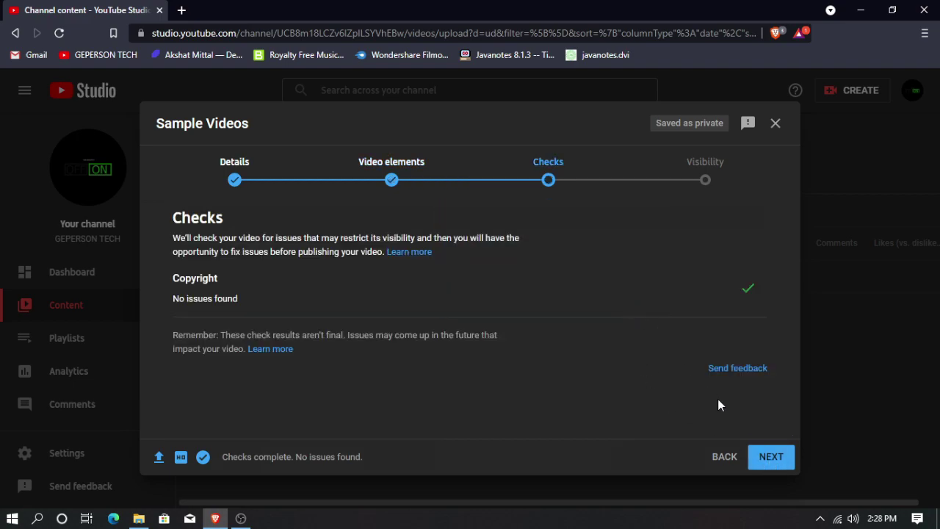
click(775, 464)
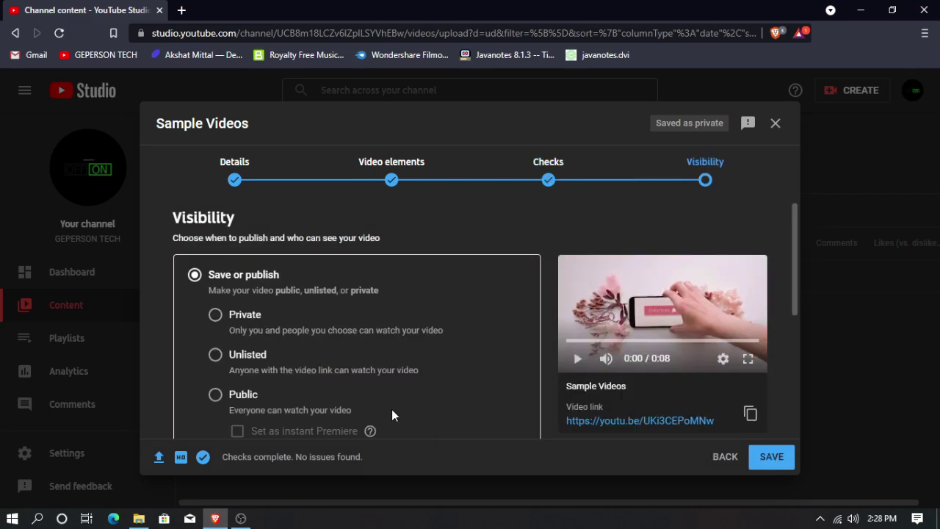
Publish the video with Public visibility and close the sharing dialog.
click(215, 397)
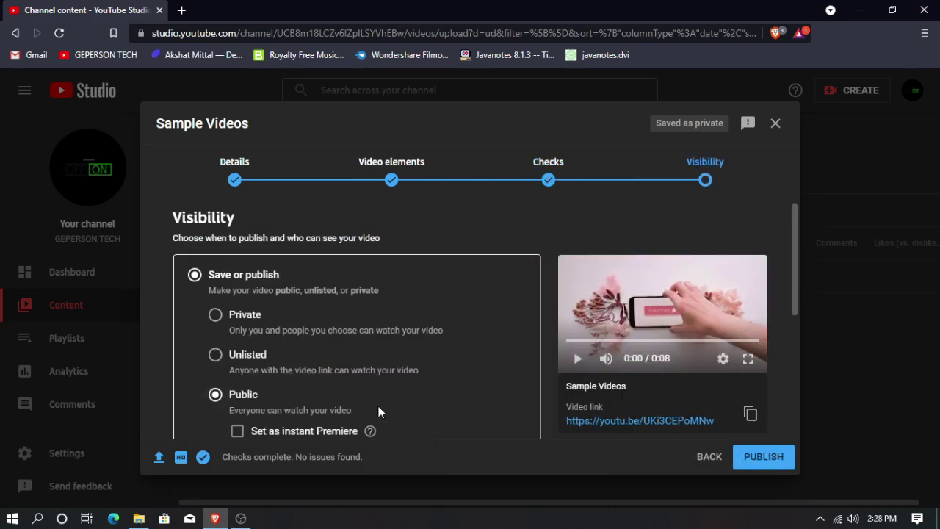
click(764, 458)
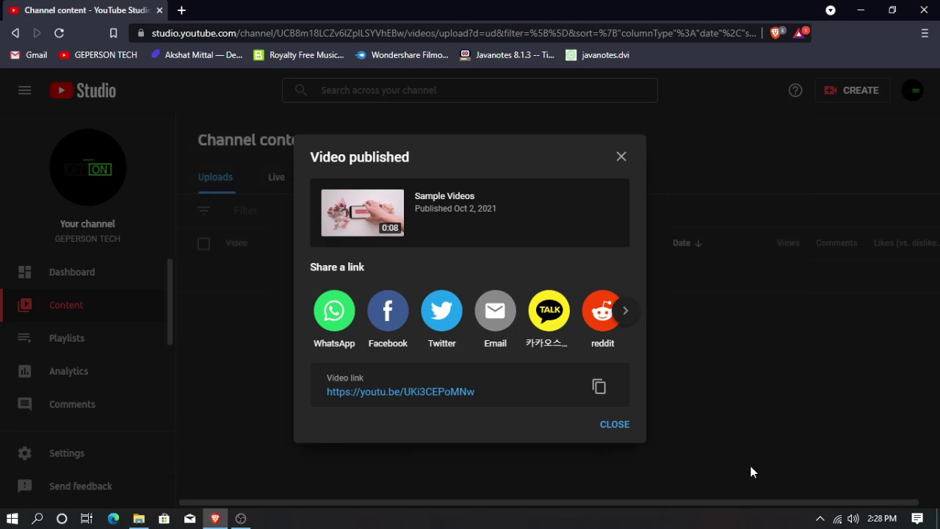
click(614, 433)
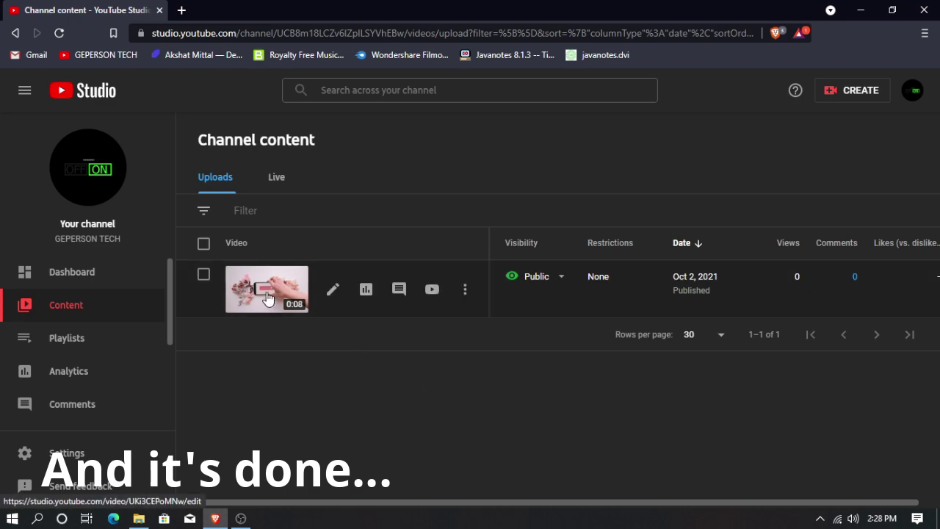
Open the published video on YouTube from its details page and like it.
click(267, 296)
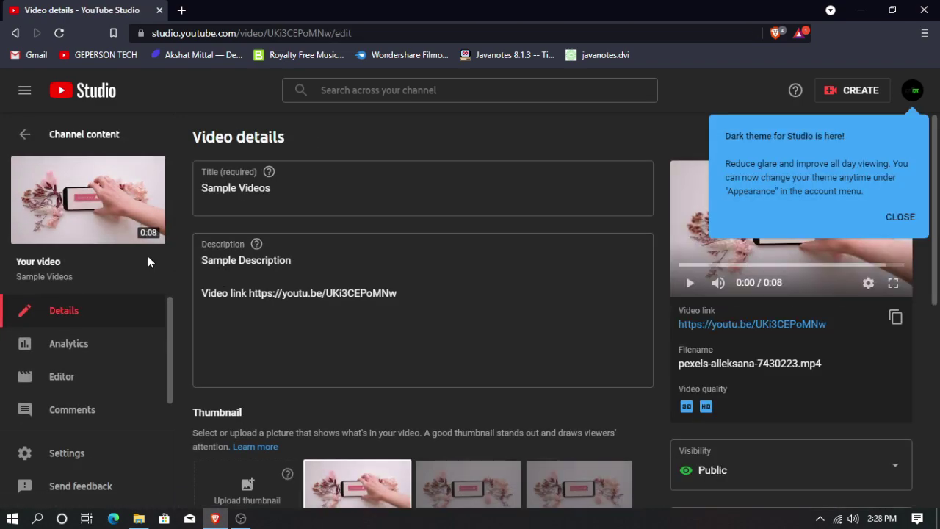
click(114, 215)
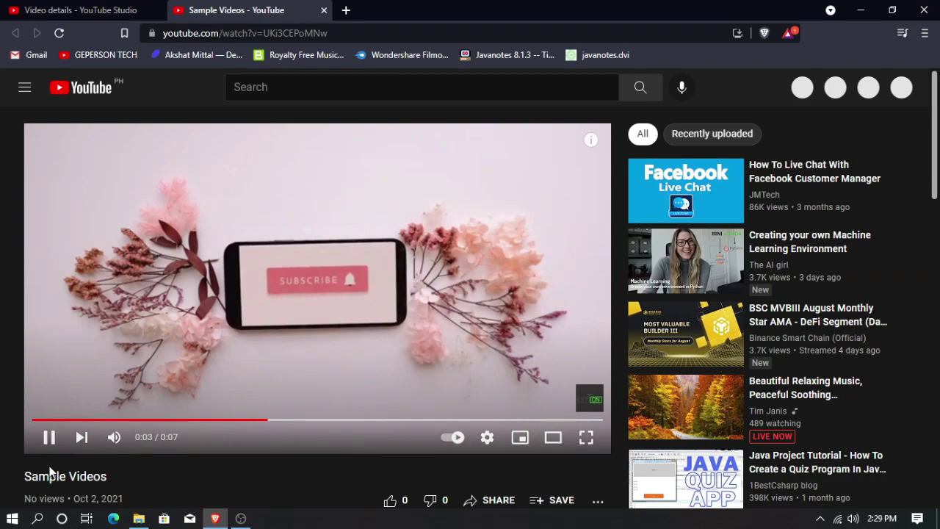
scroll(53, 471, down, 1)
click(390, 432)
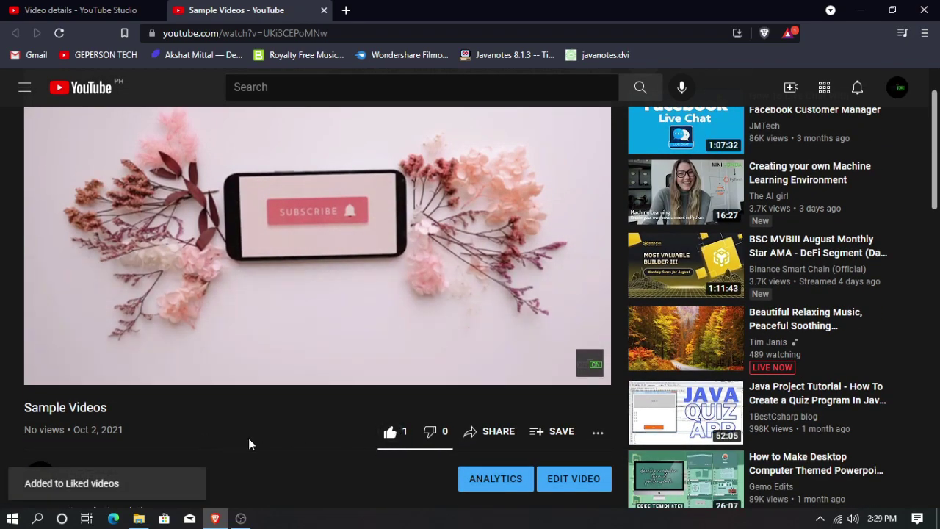
Review the published video's description and replay the video to test its suggested HTML card, cancelling autoplay at the end.
scroll(250, 441, up, 1)
scroll(259, 480, down, 1)
scroll(260, 476, up, 1)
scroll(263, 475, down, 2)
scroll(276, 450, down, 2)
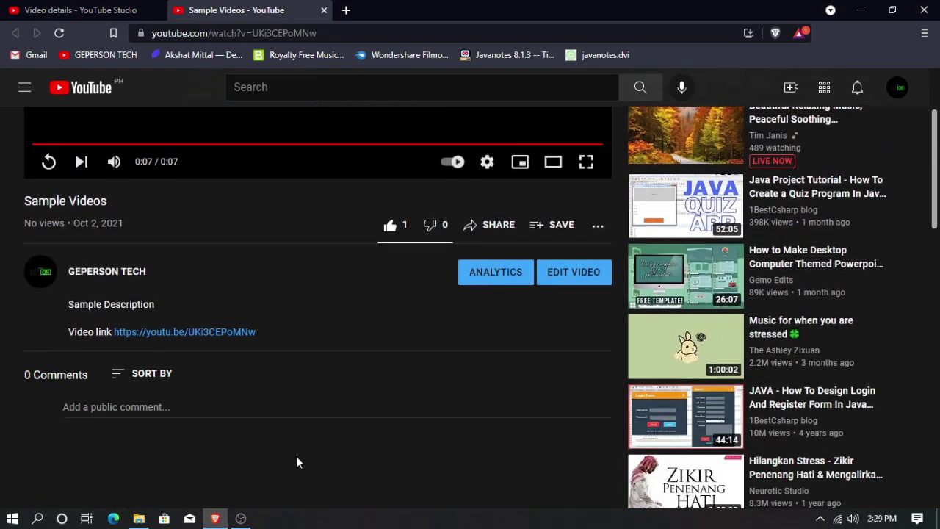
scroll(296, 457, up, 3)
click(49, 375)
scroll(289, 459, up, 1)
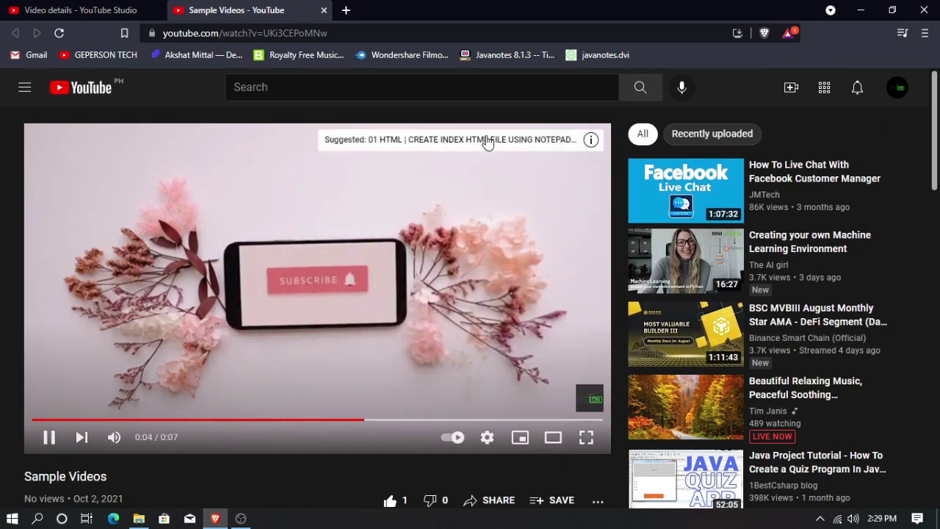
click(485, 148)
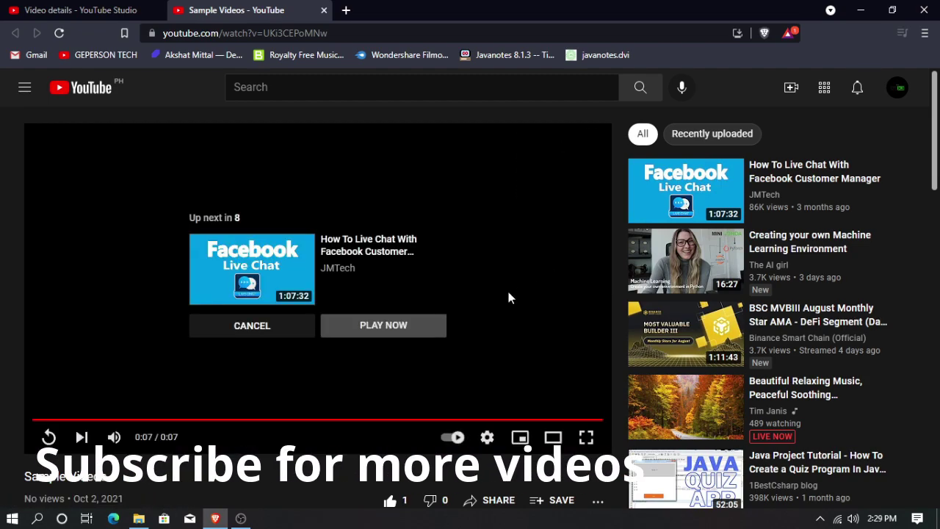
click(253, 326)
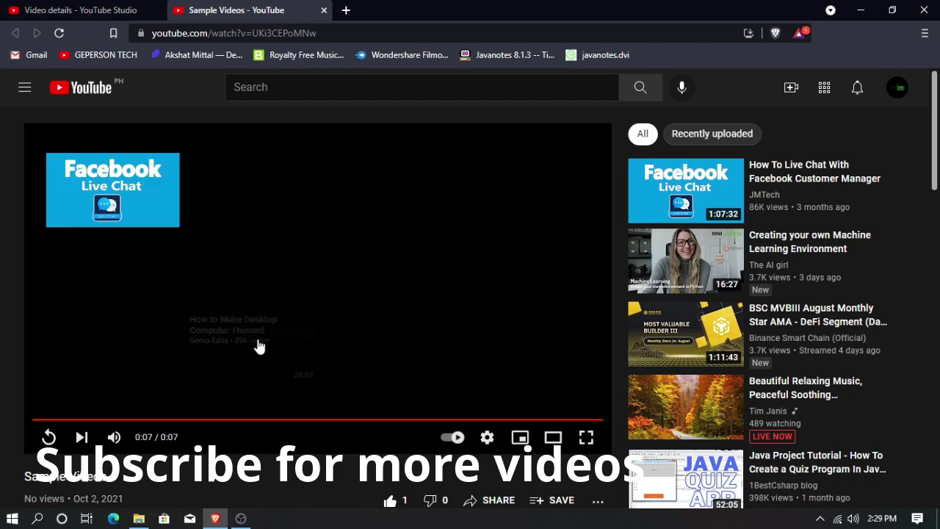